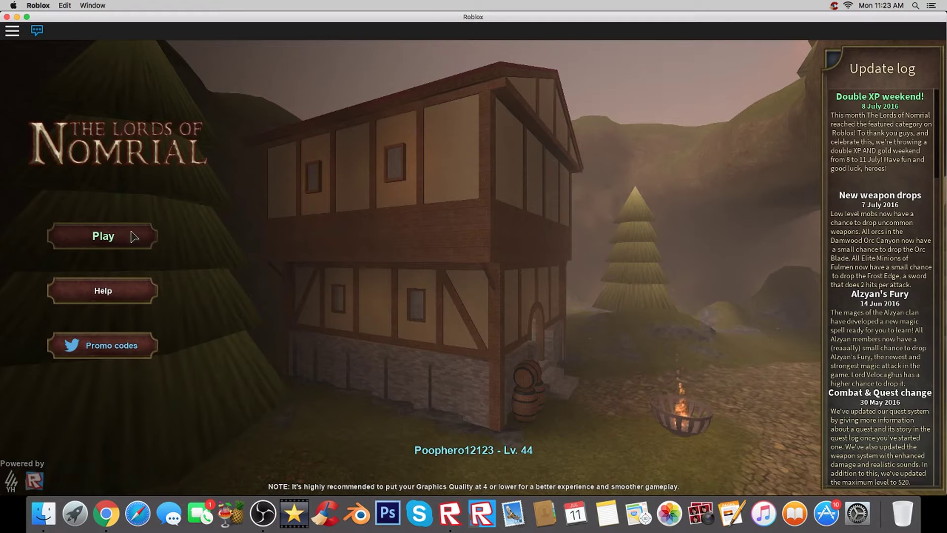
Start The Lords of Nomrial and walk across the town square toward the stairs.
left_click(134, 236)
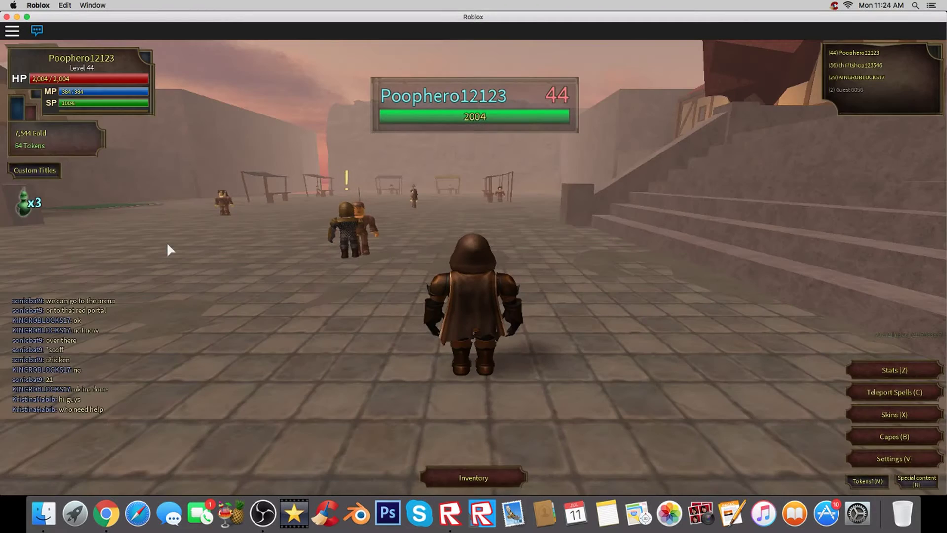
key("w")
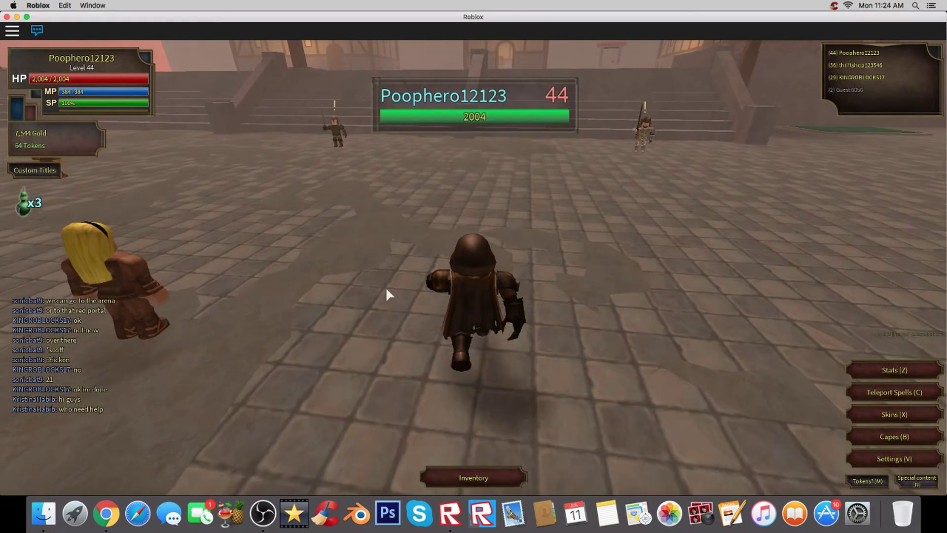
key("d")
scroll(590, 214, "up", 5)
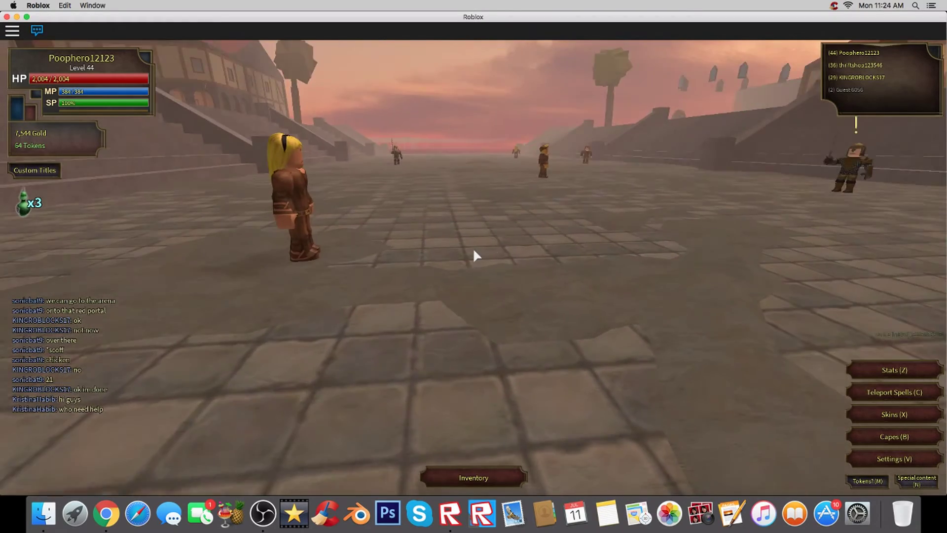
scroll(474, 251, "down", 3)
scroll(474, 252, "down", 3)
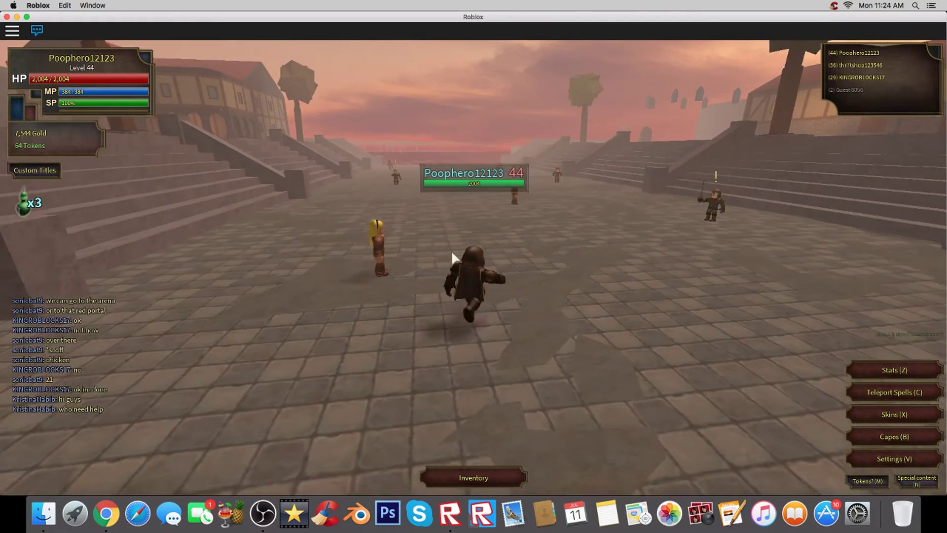
key("a")
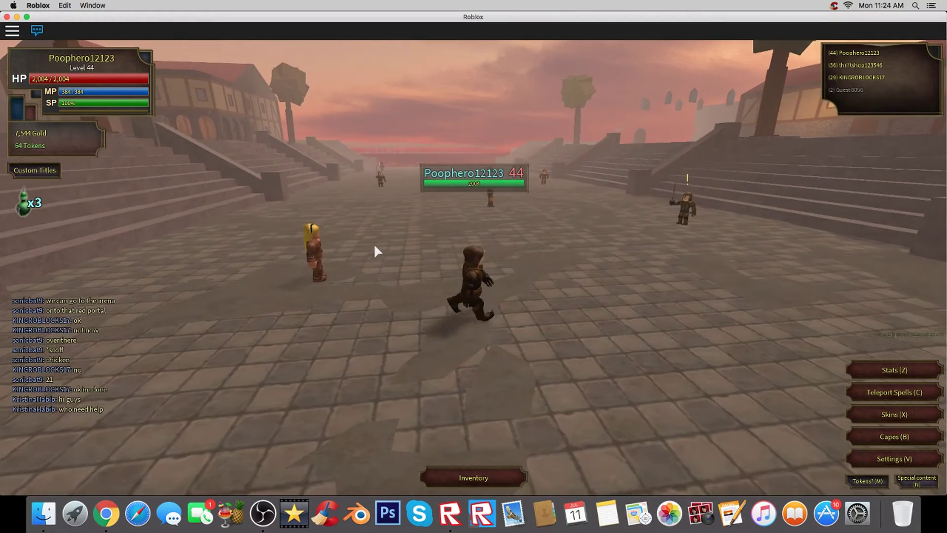
Run past the stairs toward the far arena and open the Teleport Spells list.
key("a")
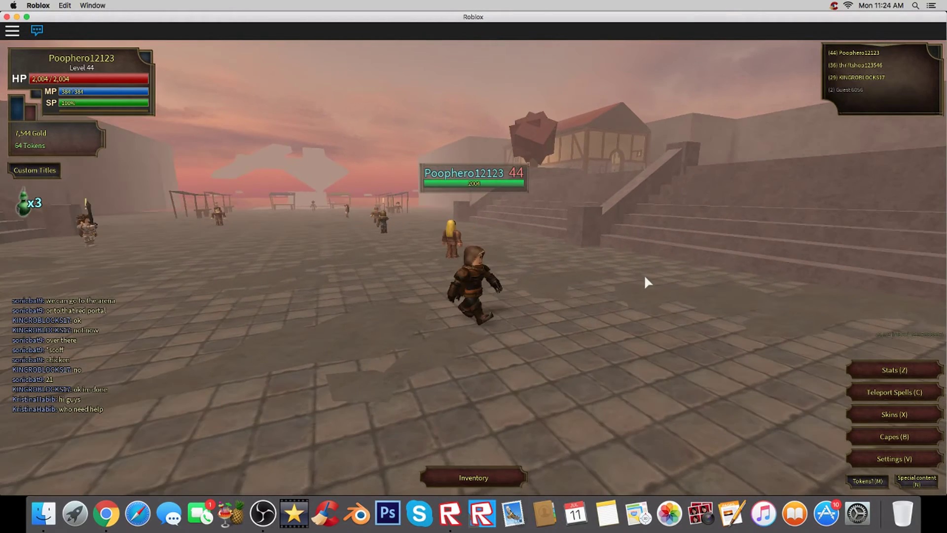
key("w")
scroll(645, 282, "up", 2)
key("w")
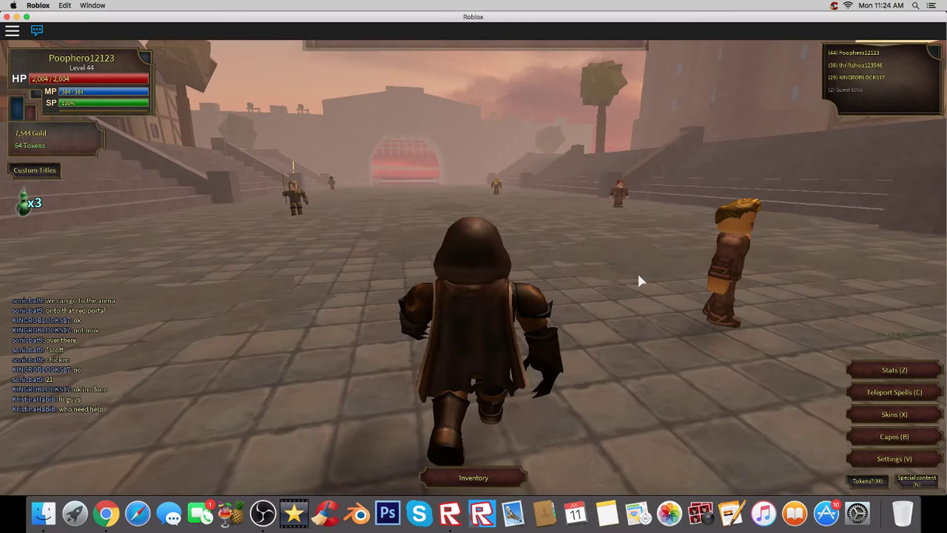
key("w")
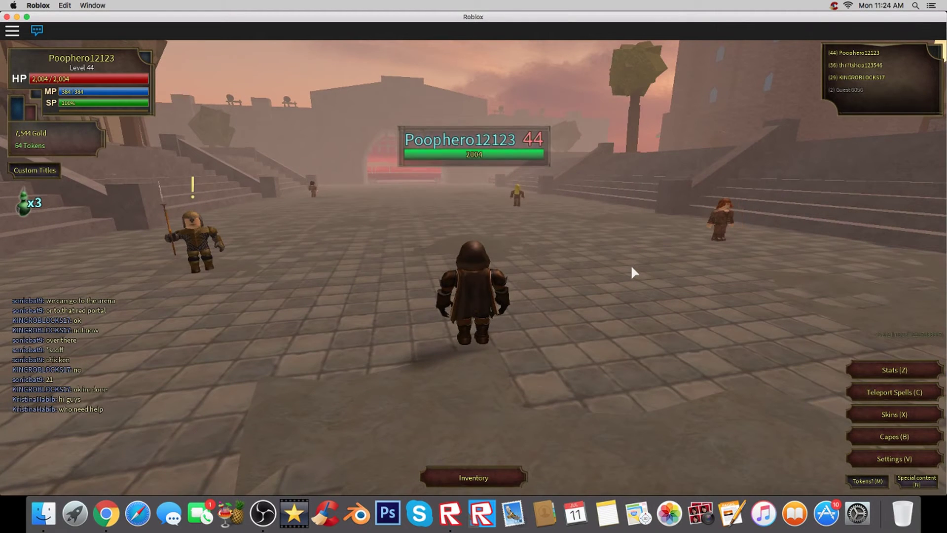
key("c")
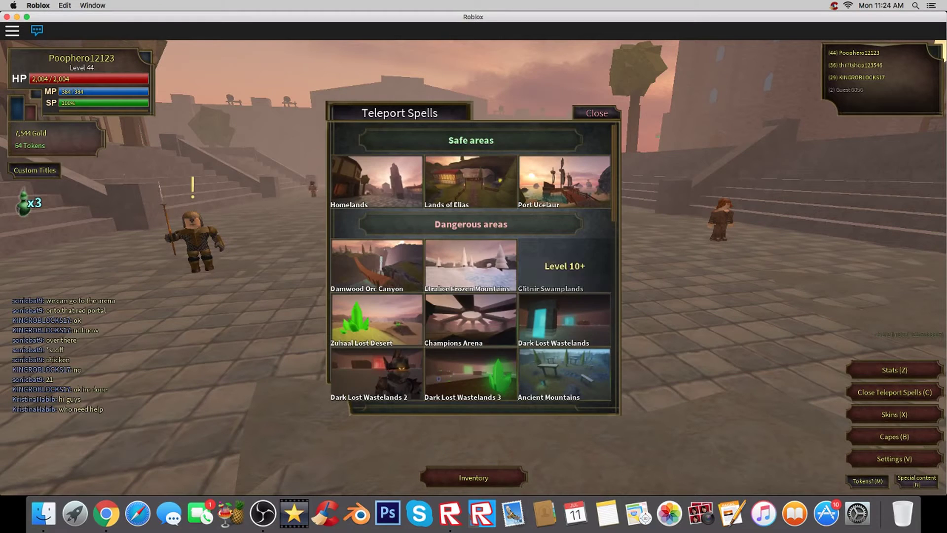
scroll(588, 329, "down", 2)
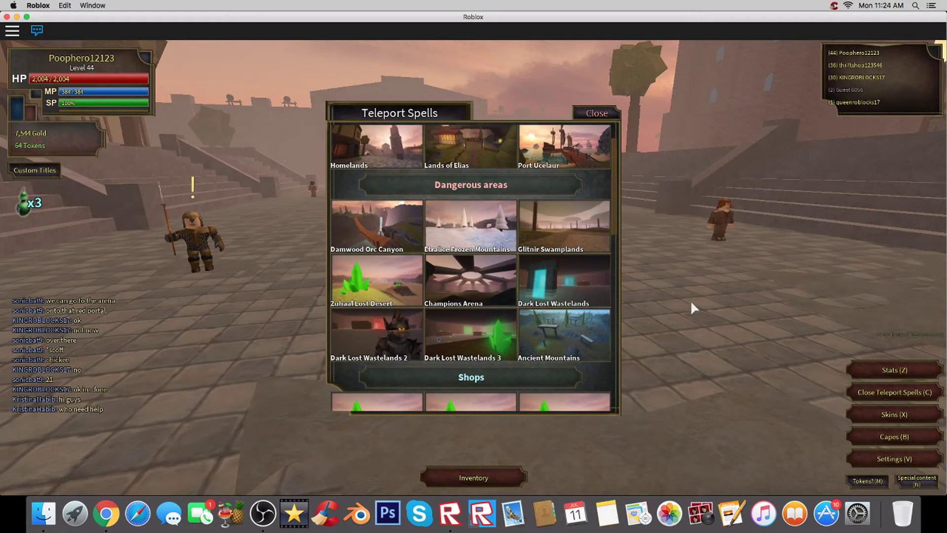
key("w")
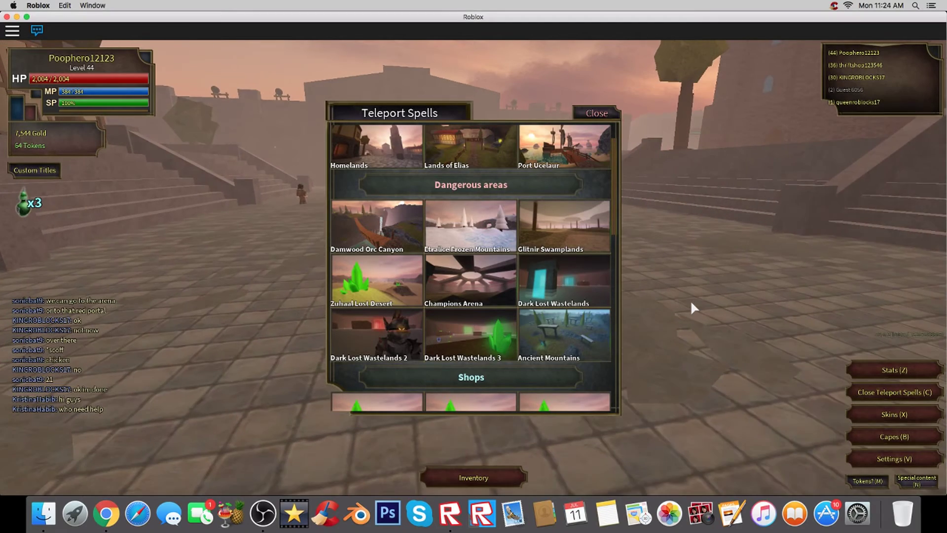
key("s")
scroll(444, 393, "down", 1)
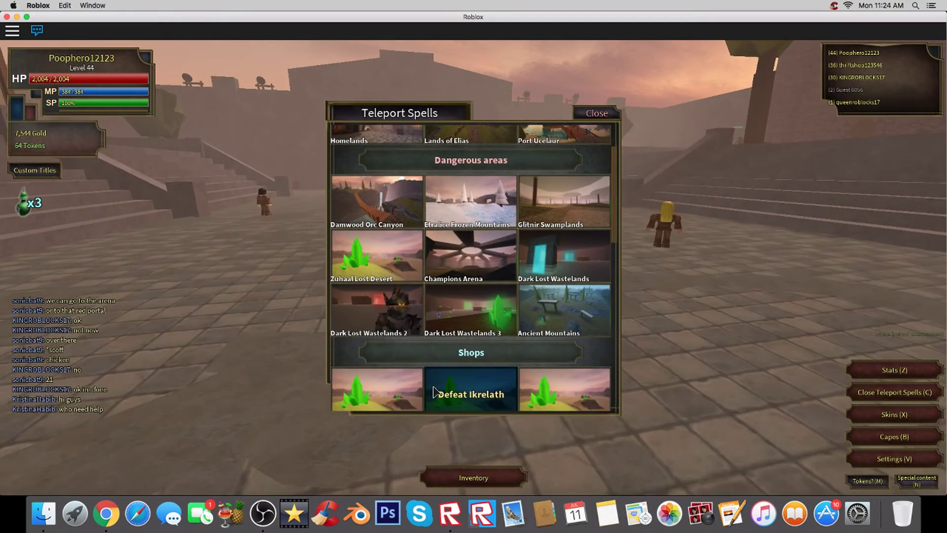
scroll(398, 394, "down", 2)
key("w")
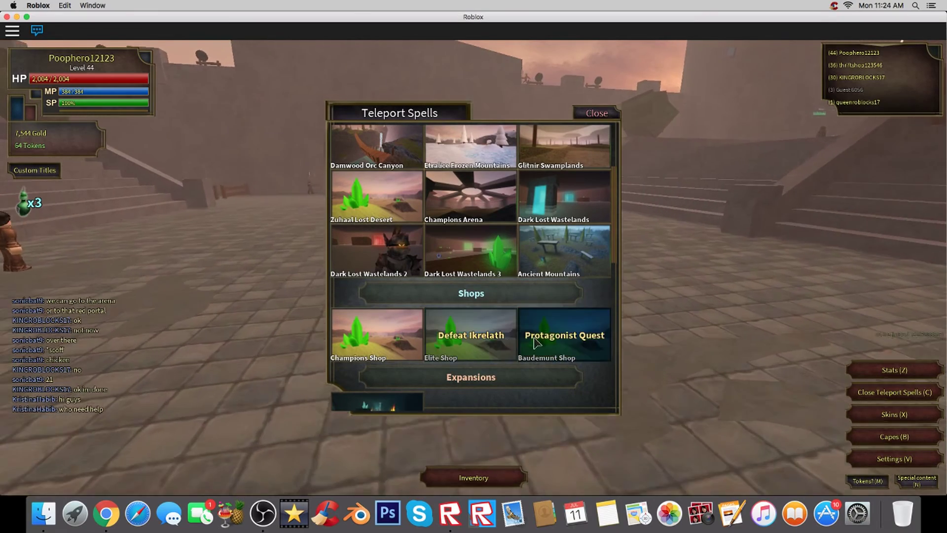
scroll(459, 363, "down", 1)
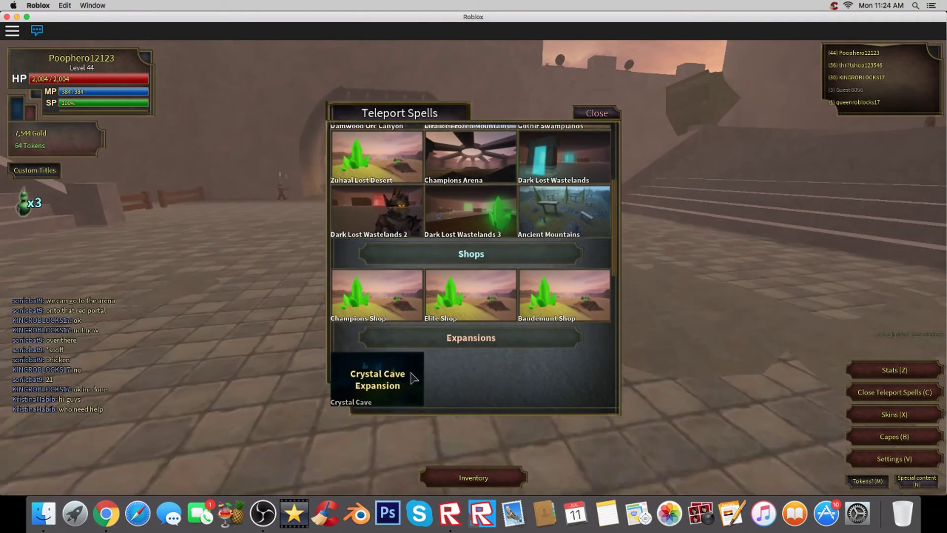
scroll(474, 348, "up", 3)
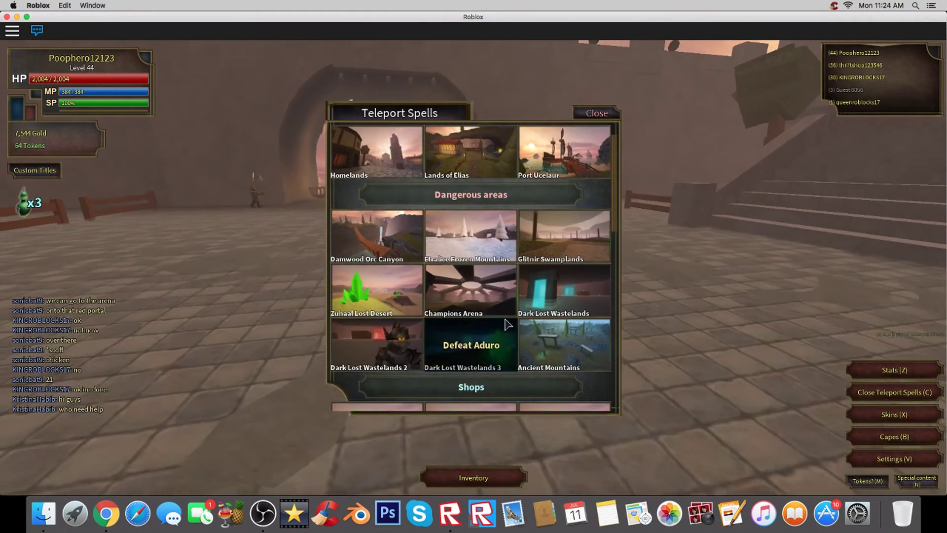
scroll(506, 324, "up", 1)
mouse_move(564, 292)
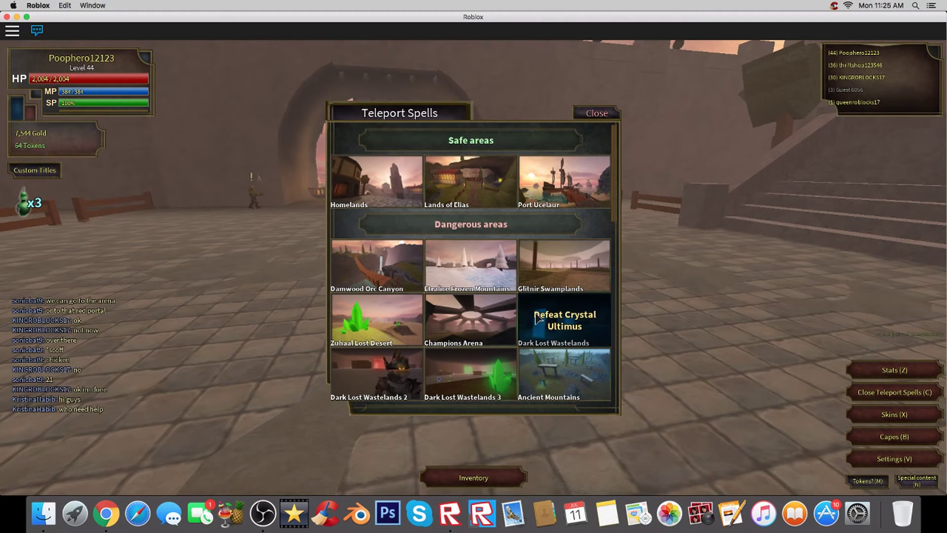
scroll(510, 336, "down", 1)
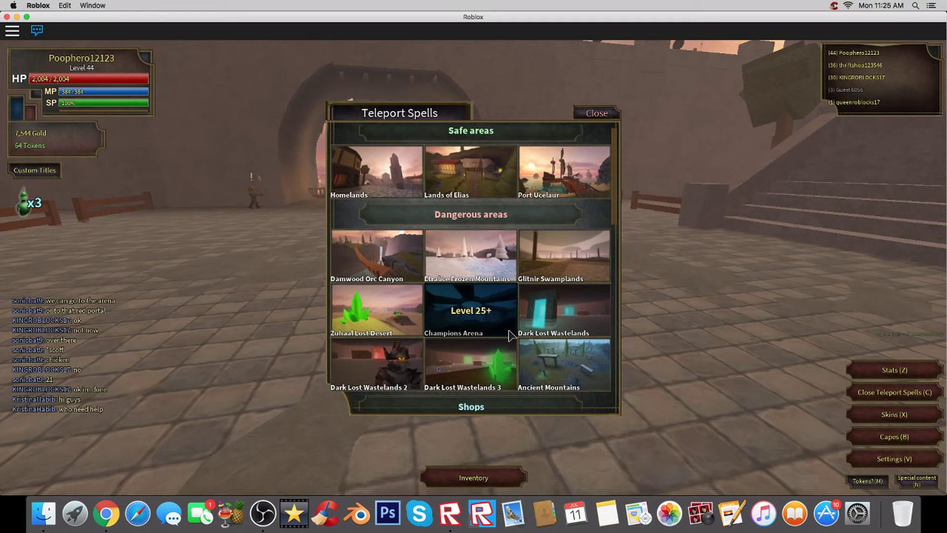
scroll(544, 332, "down", 1)
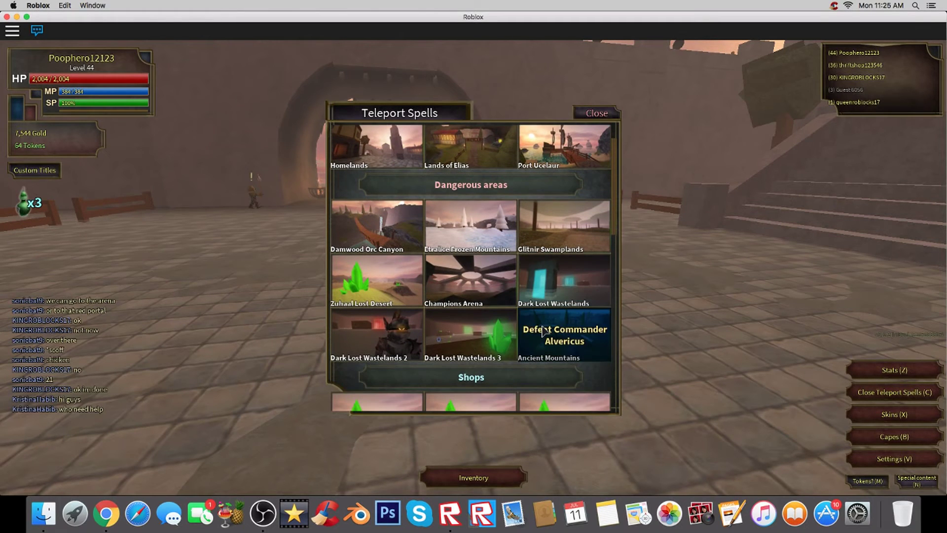
scroll(489, 329, "down", 1)
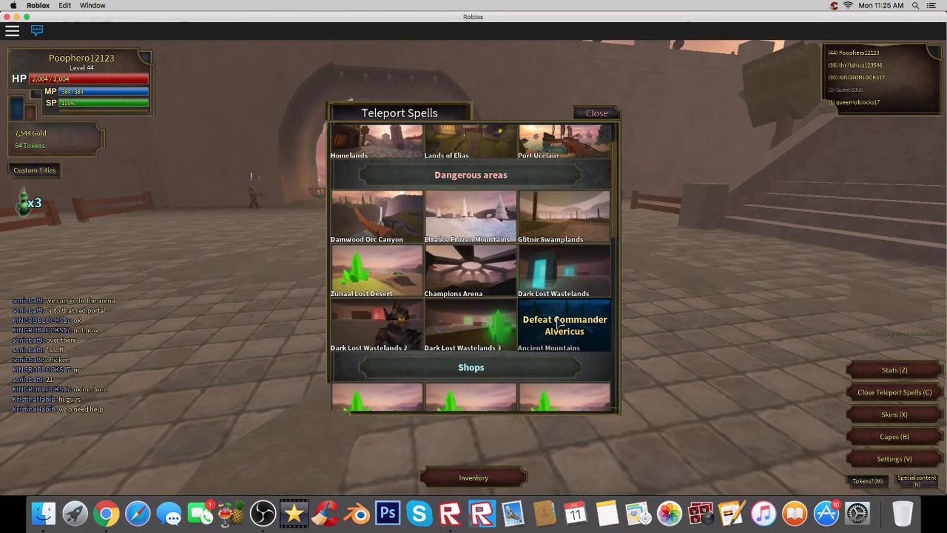
scroll(511, 318, "up", 1)
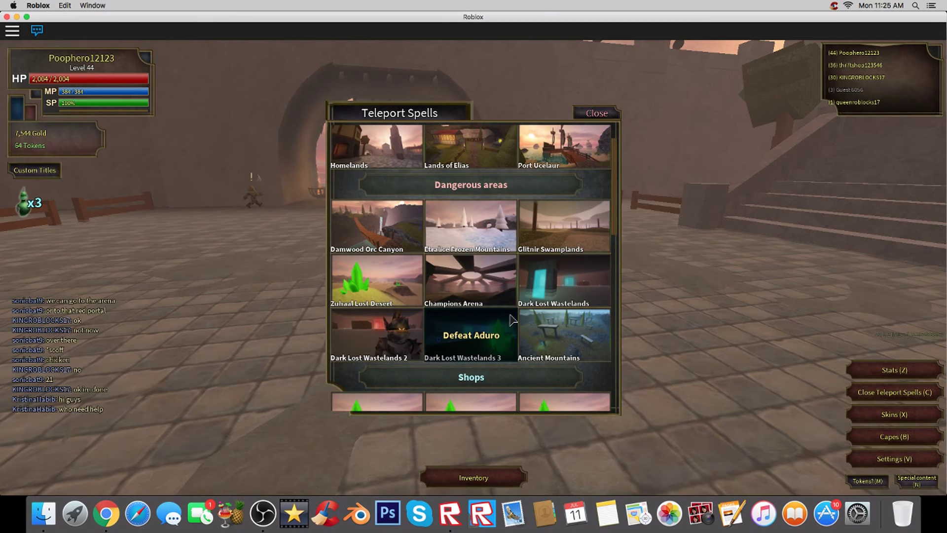
Close the Teleport Spells list, turn the character and walk toward the arena.
key("c")
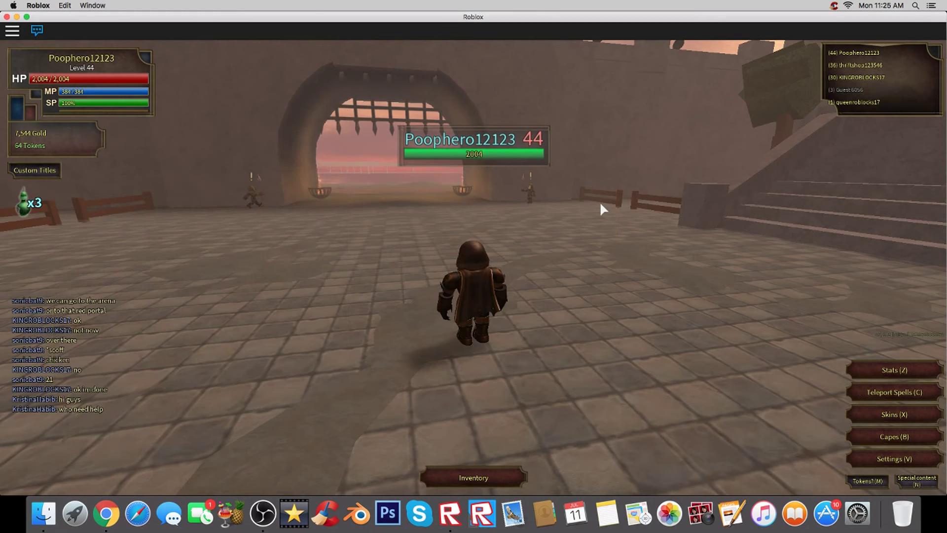
key("Left")
key("Left")
key("a")
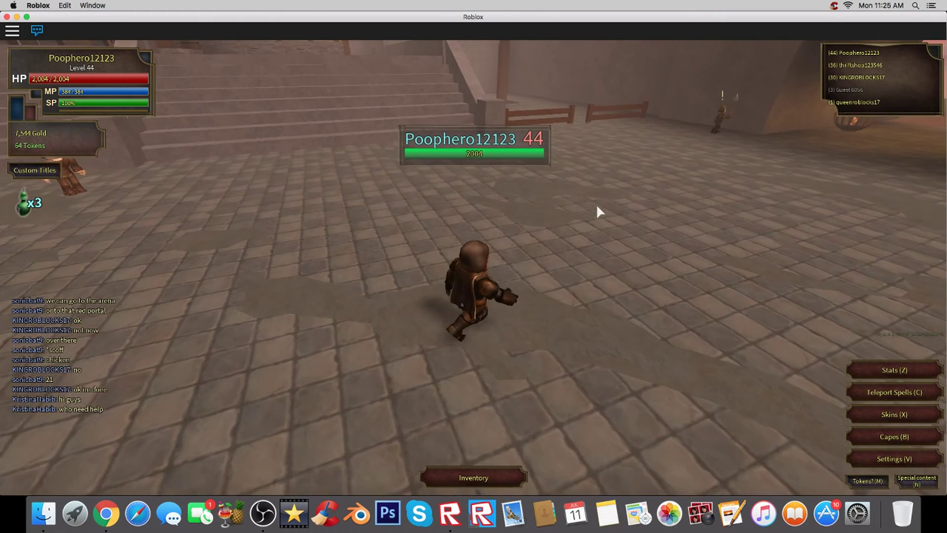
key("Left")
key("Left")
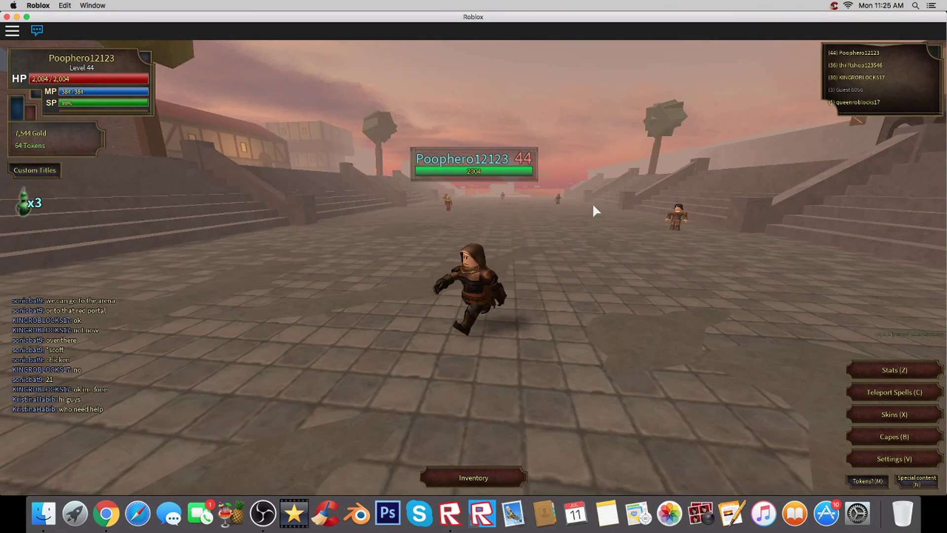
key("w")
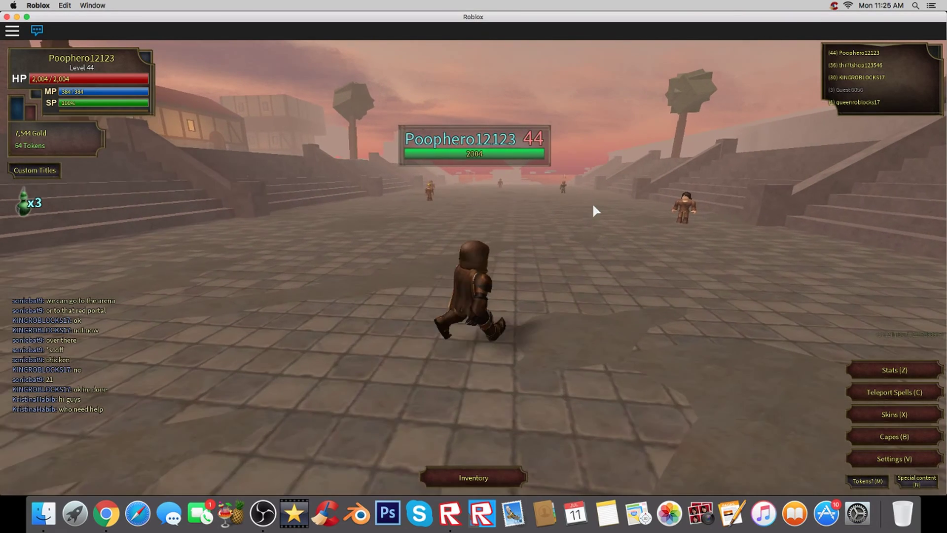
Walk back toward the camera and around the square, ending facing left.
key("s")
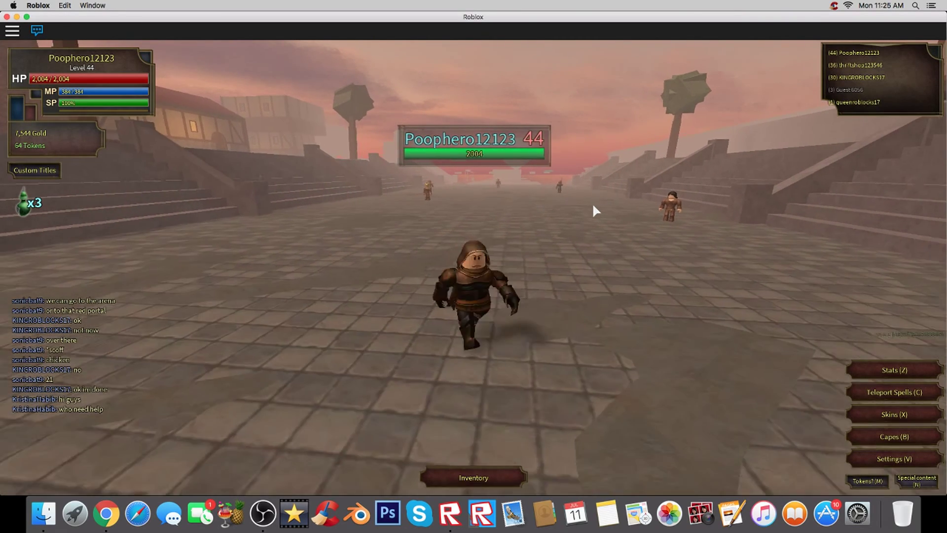
key("d")
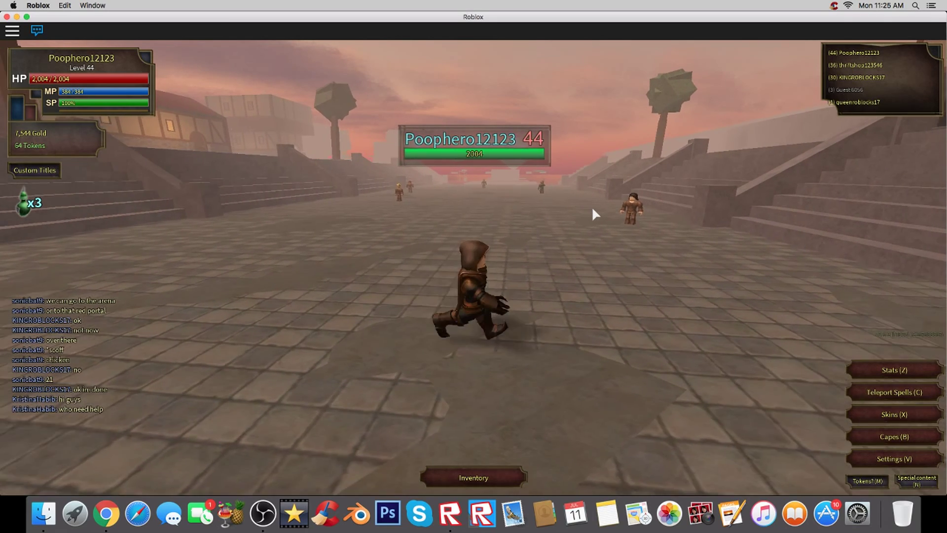
key("s")
key("w")
key("d")
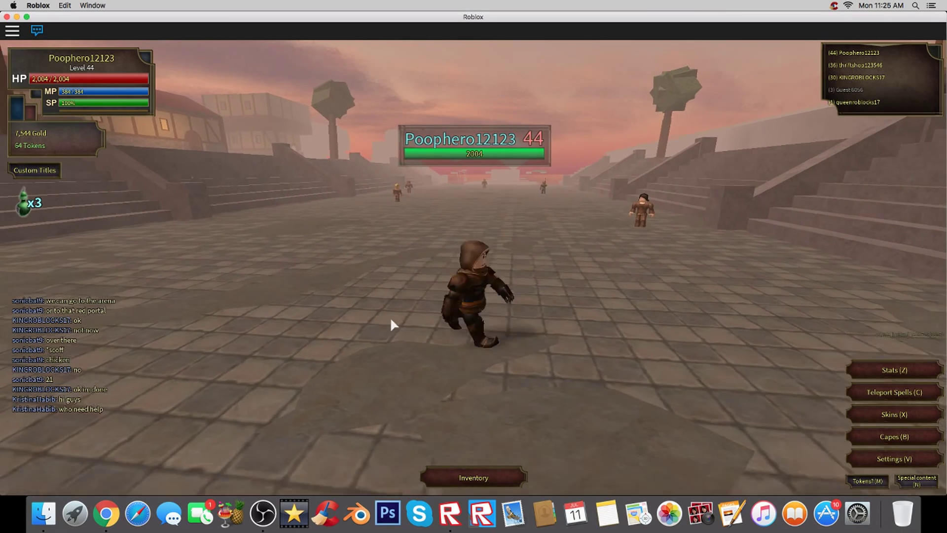
key("a")
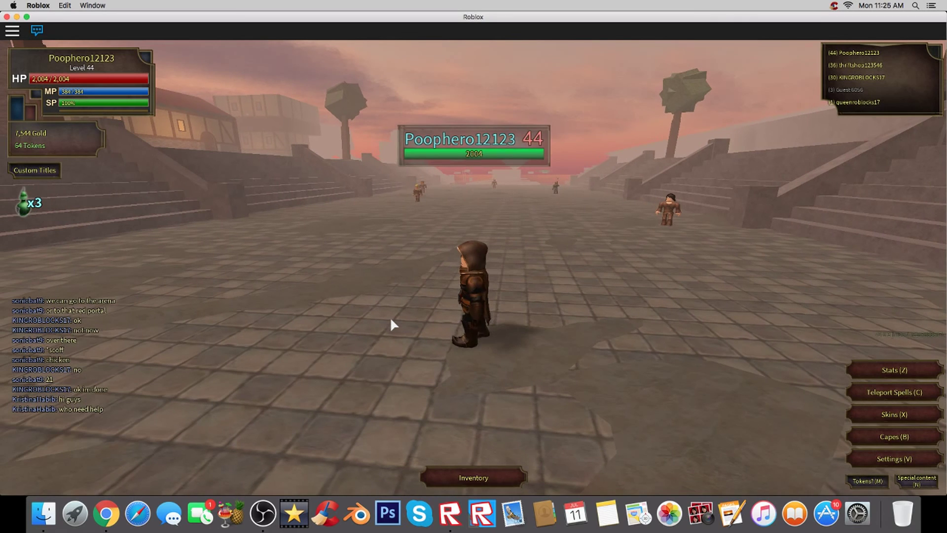